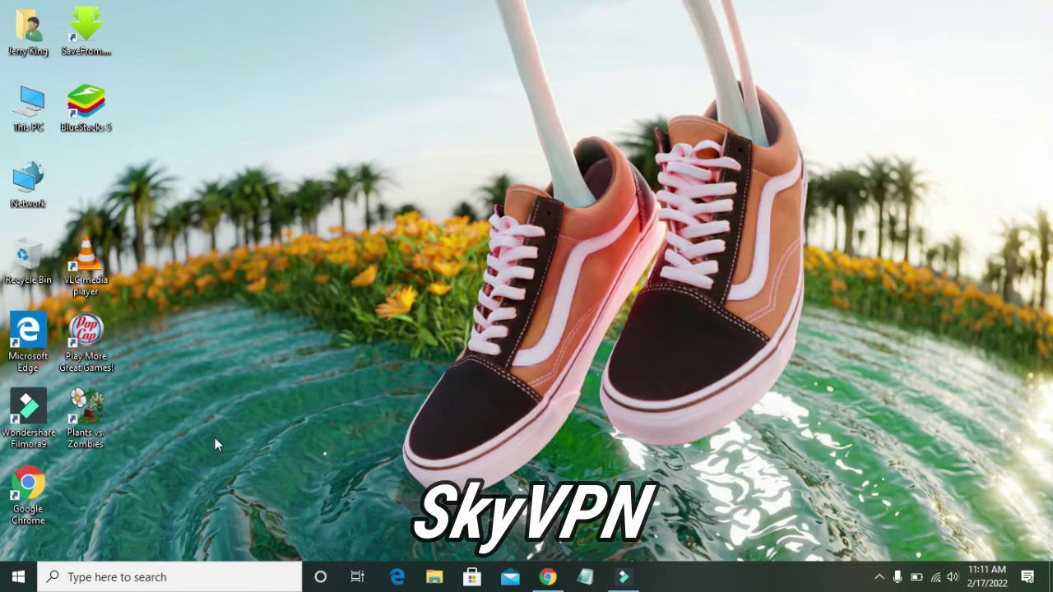
Step: Refresh the desktop twice, then launch BlueStacks 5 from its desktop shortcut
right_click(414, 99)
left_click(459, 139)
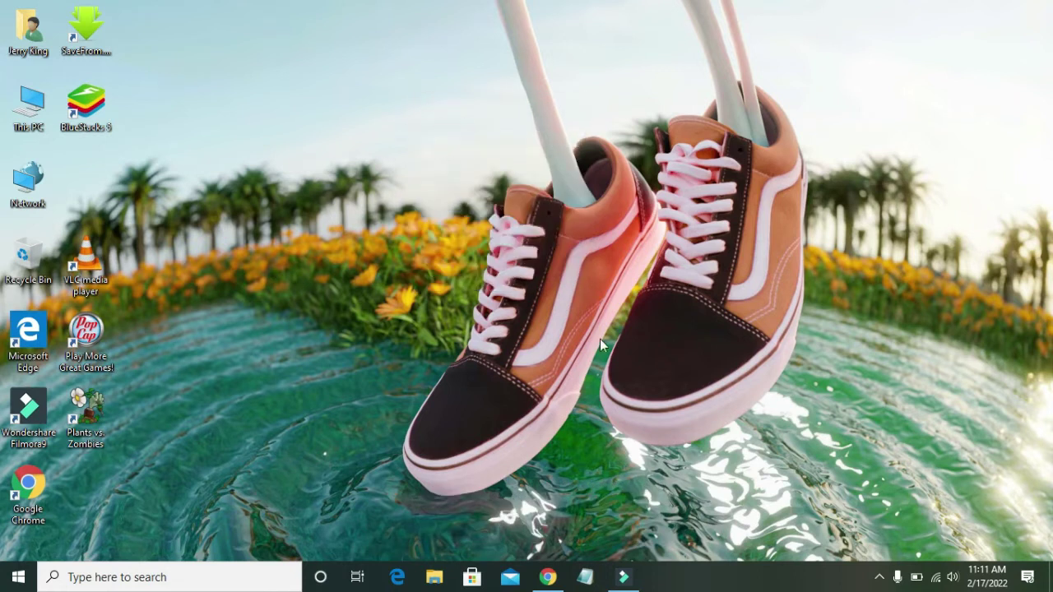
right_click(609, 197)
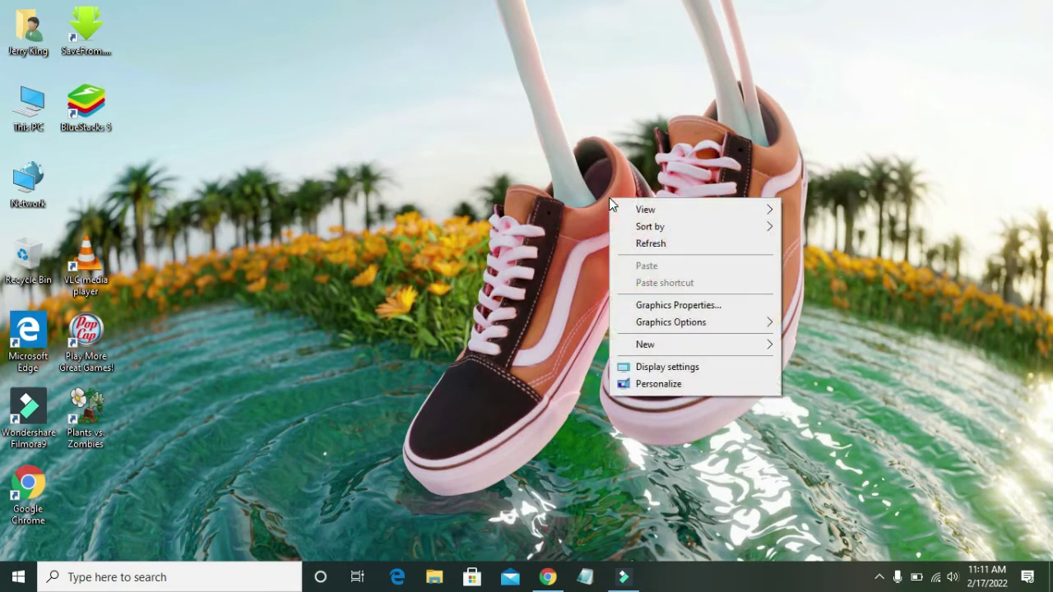
left_click(630, 244)
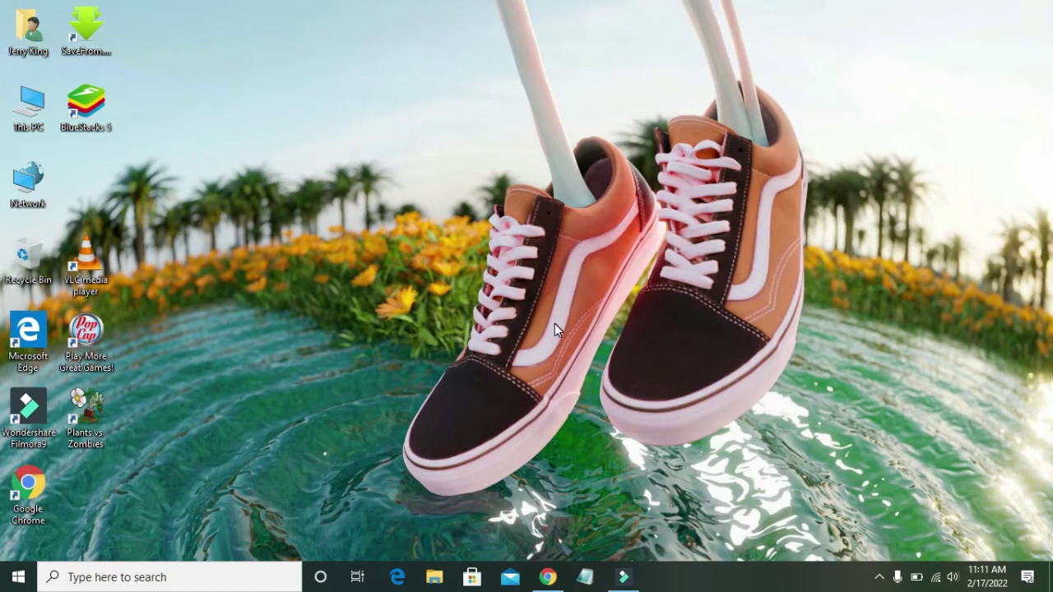
double_click(92, 107)
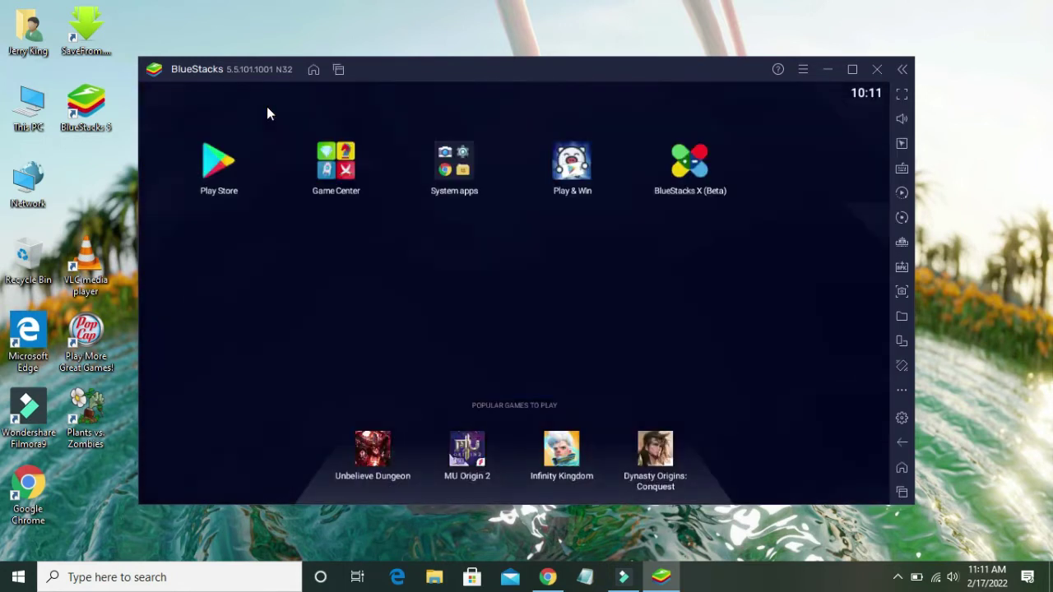
Step: Open Google Play and search for 'skywin'
left_click(219, 163)
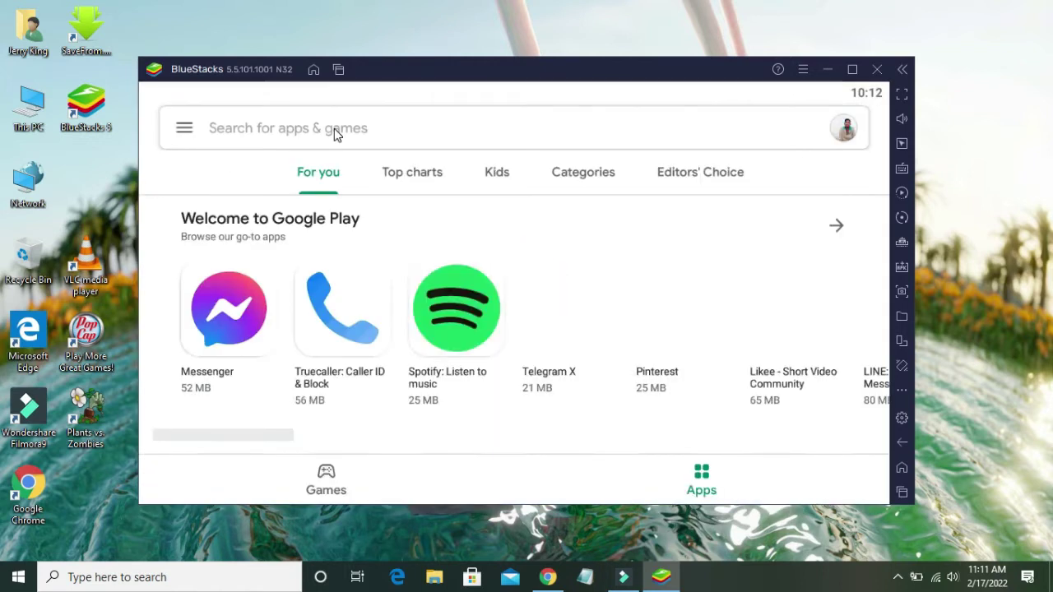
left_click(296, 135)
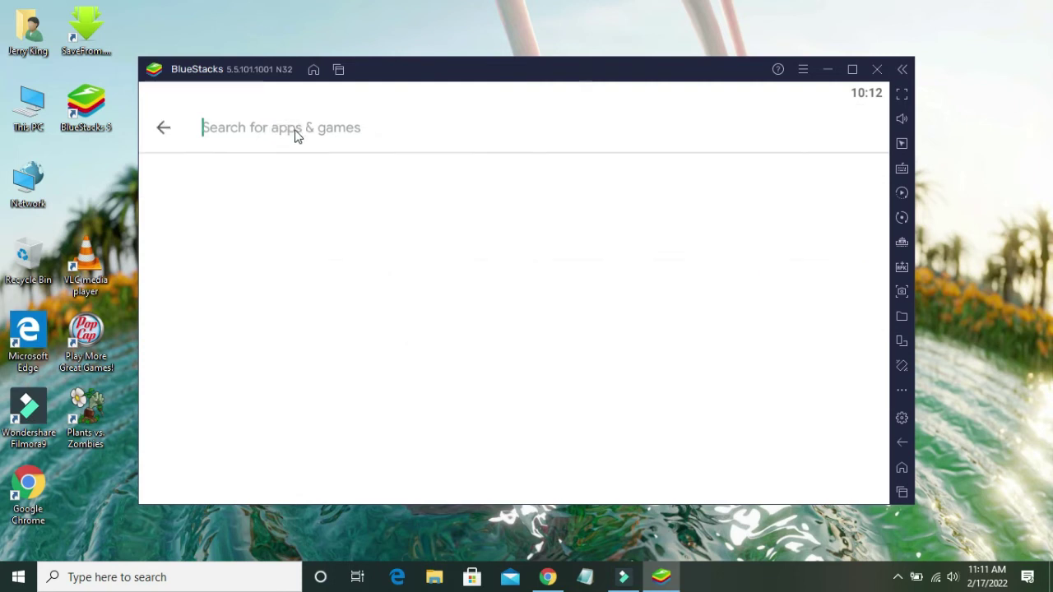
type("skywin")
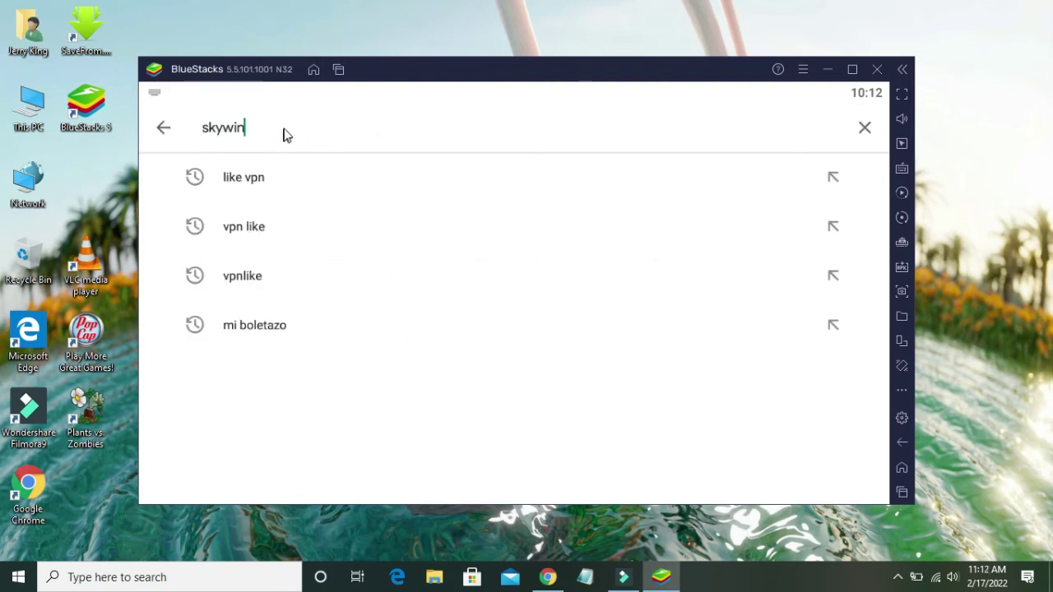
key("Return")
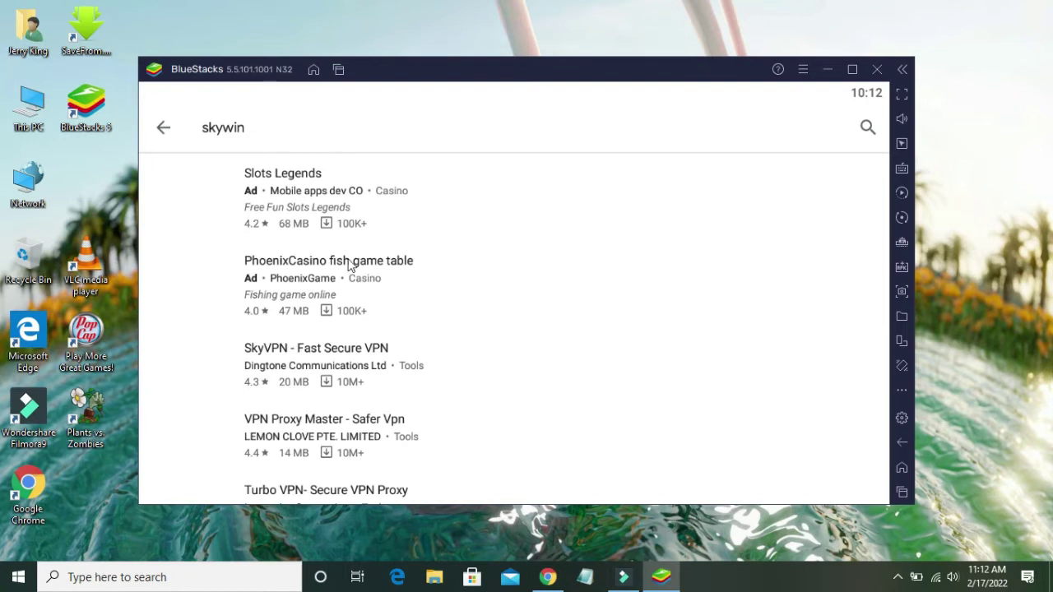
Step: Open the SkyVPN - Fast Secure VPN store page and install the app
left_click(307, 360)
left_click(788, 198)
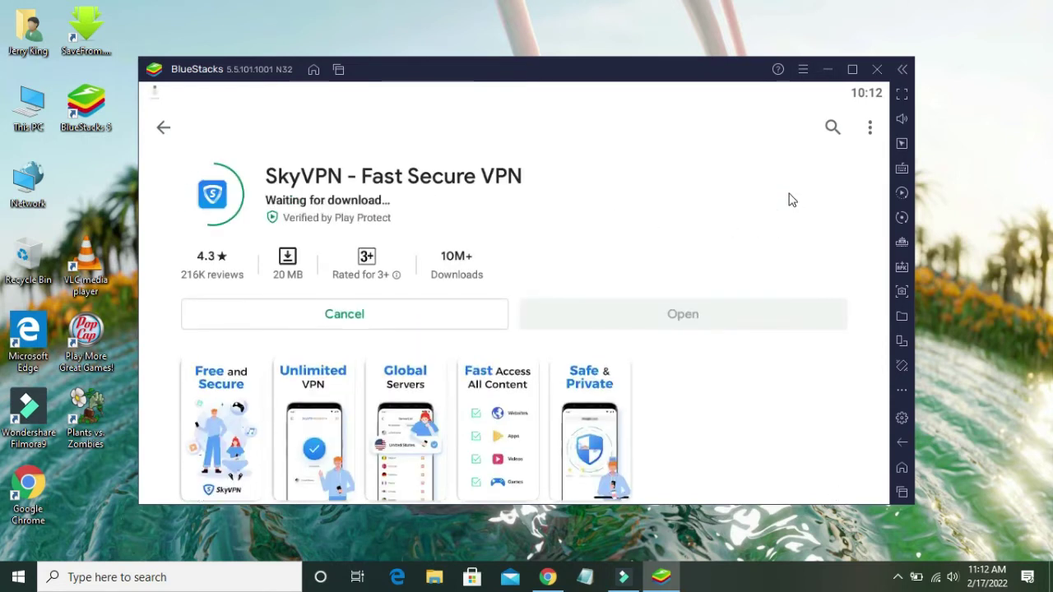
scroll(778, 225, "down", 5)
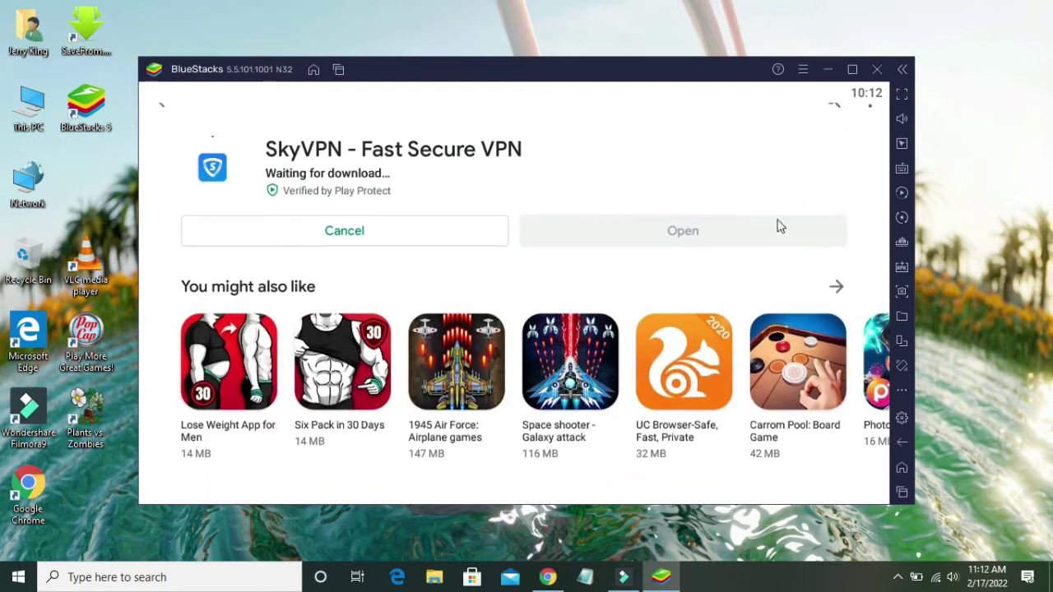
scroll(779, 228, "up", 3)
scroll(691, 230, "up", 3)
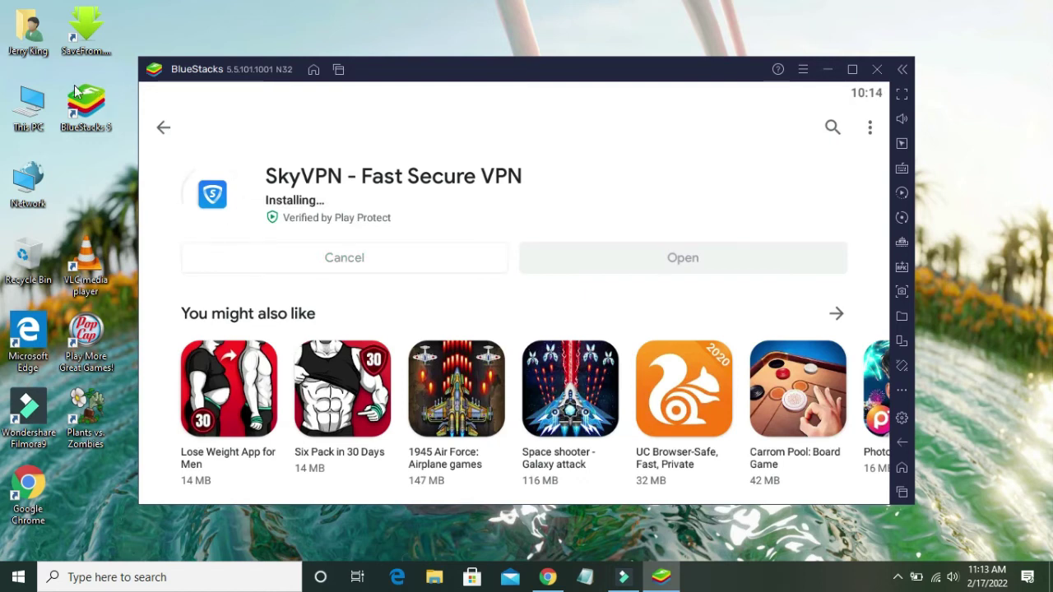
Step: Launch SkyVPN, get past its Get Started welcome screen, and show hidden tray icons
left_click(662, 265)
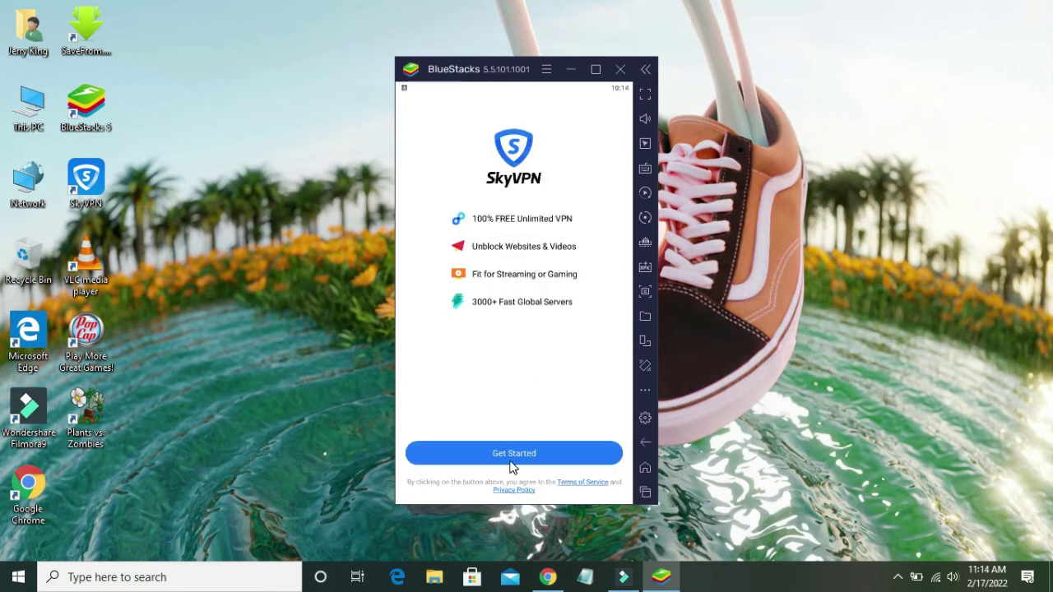
left_click(514, 463)
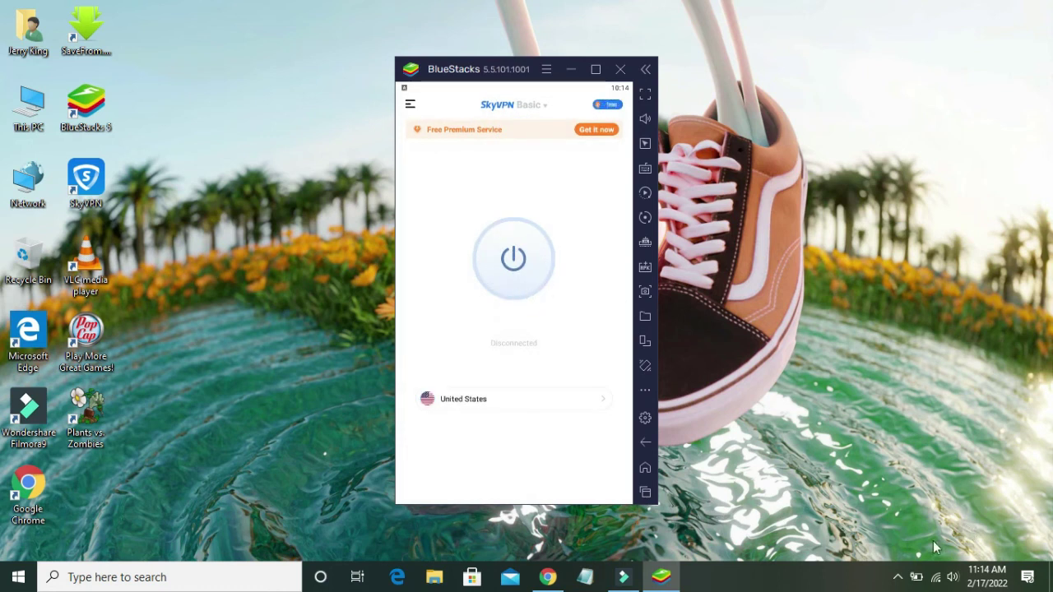
left_click(900, 577)
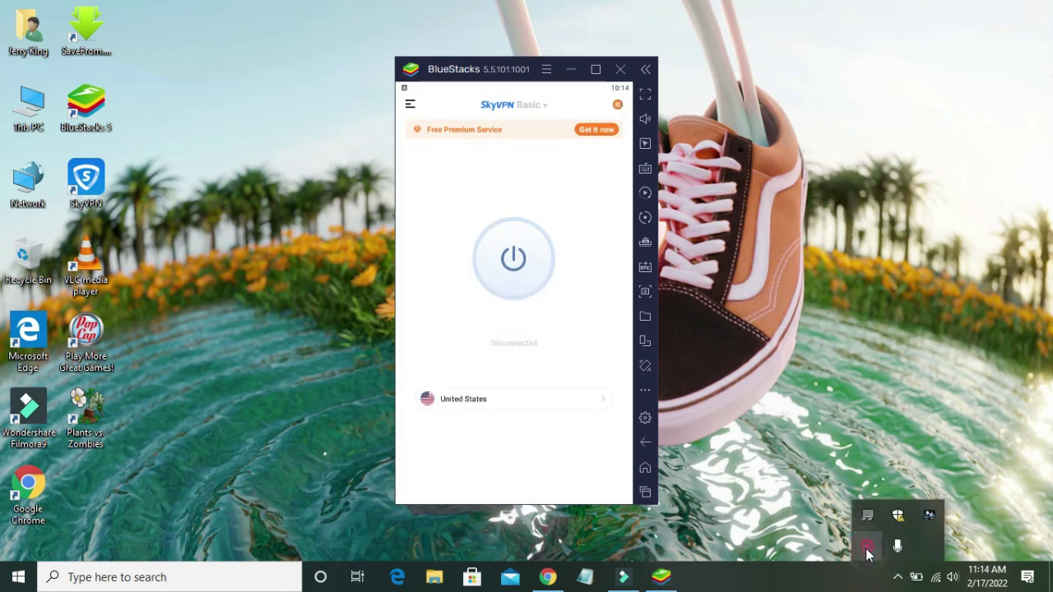